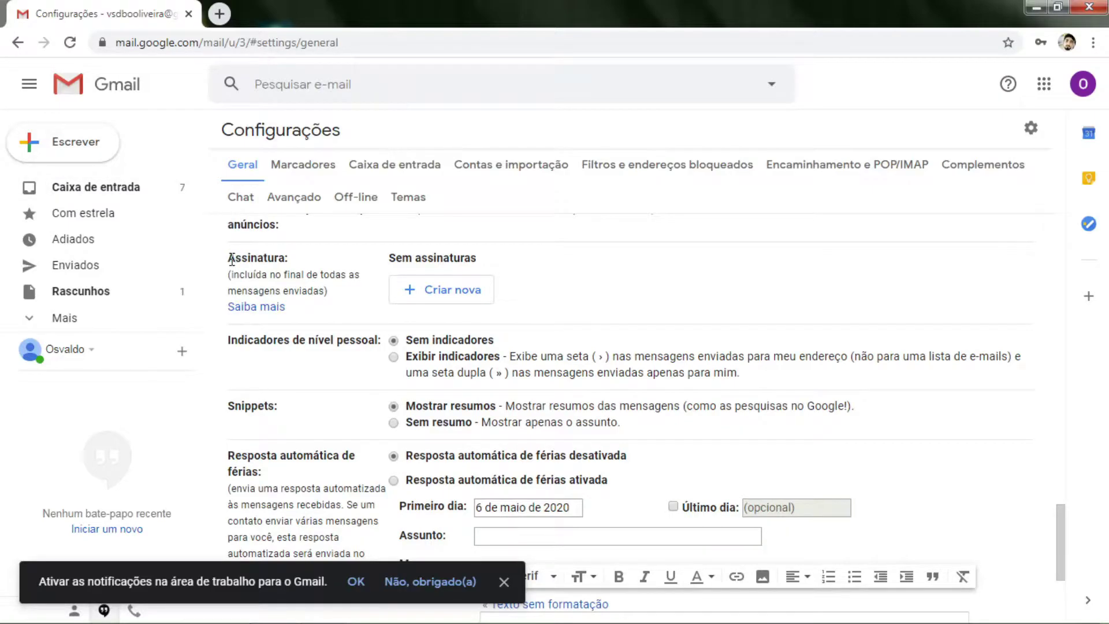
- Create a new signature and enter the name 'assinatura de teste'
left_click_drag(231, 261, 289, 258)
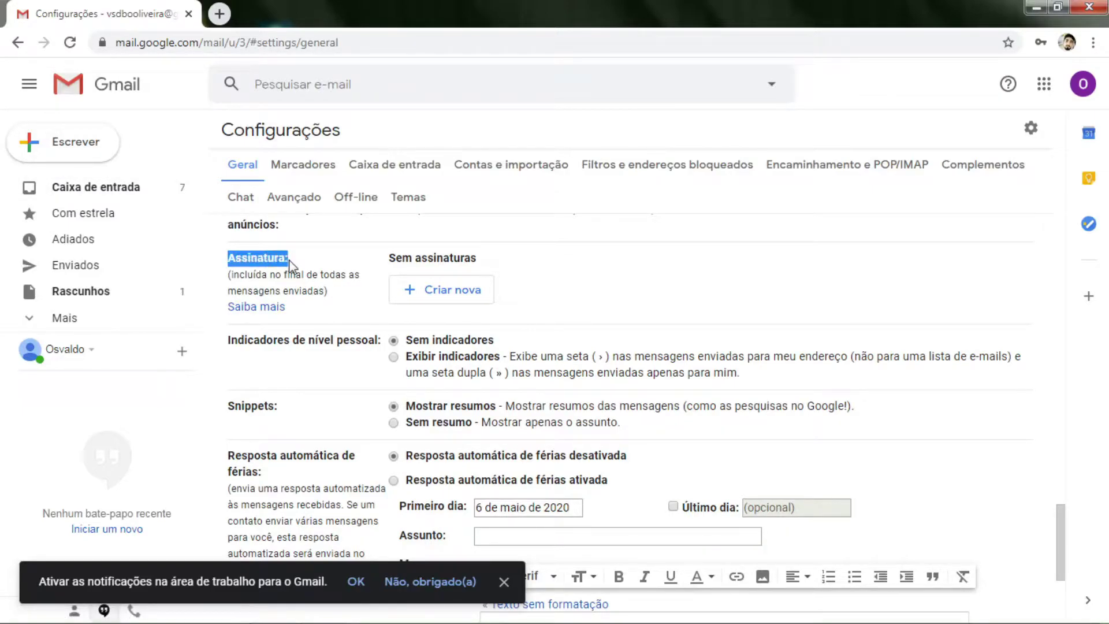
left_click(318, 260)
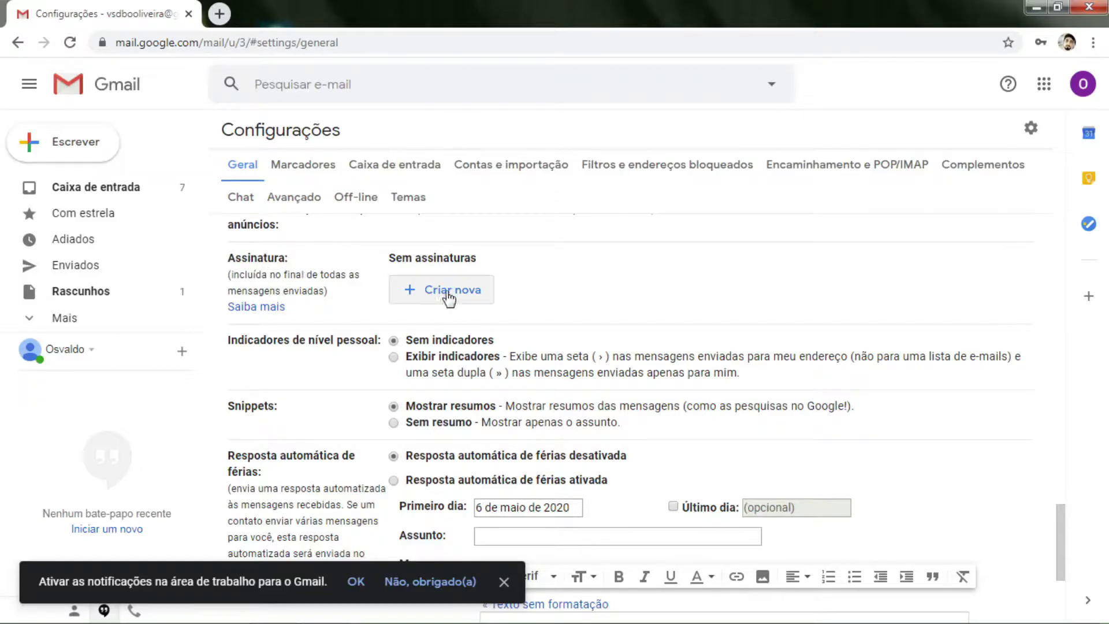
left_click(430, 289)
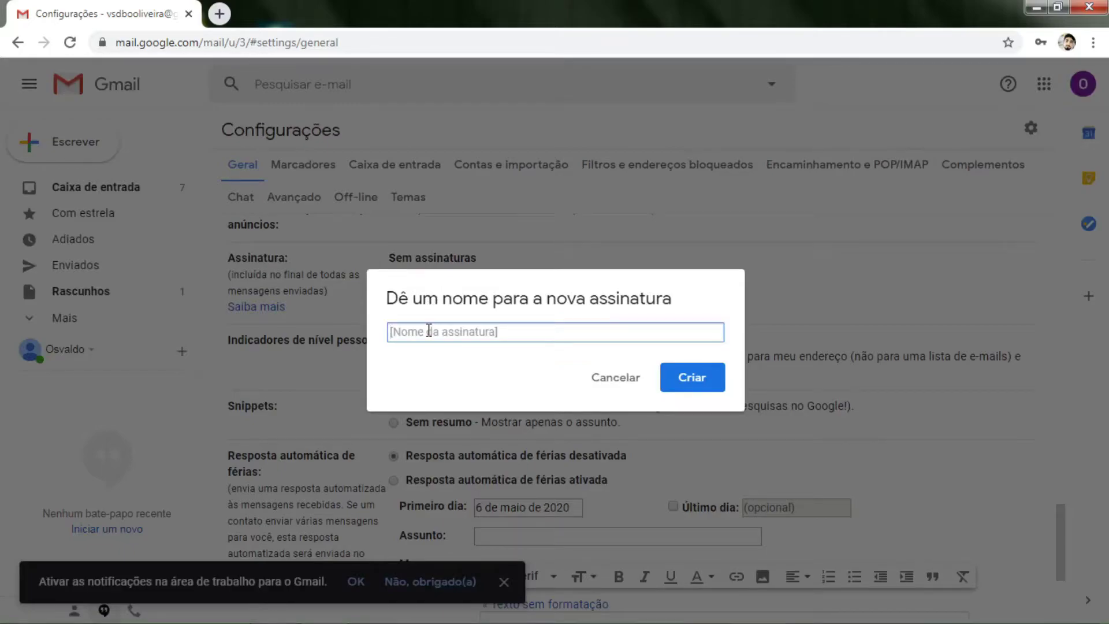
type("assinatura")
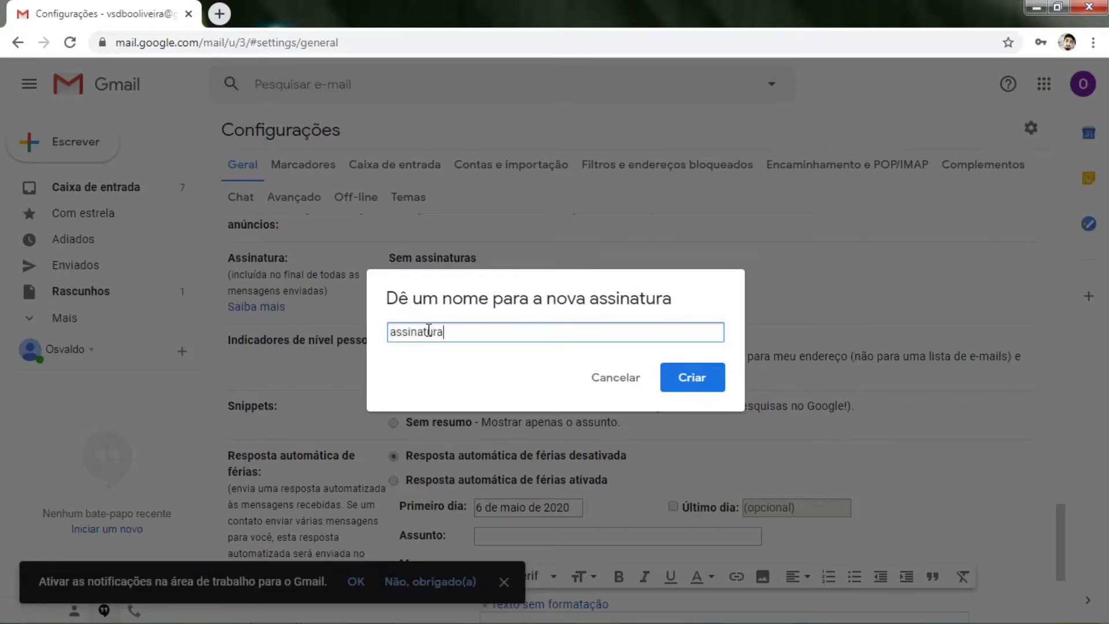
type(" de teste")
- Fill the new signature with the 'Atenciosamente,' sign-off, the sender's name and 'IT Department'
left_click(702, 379)
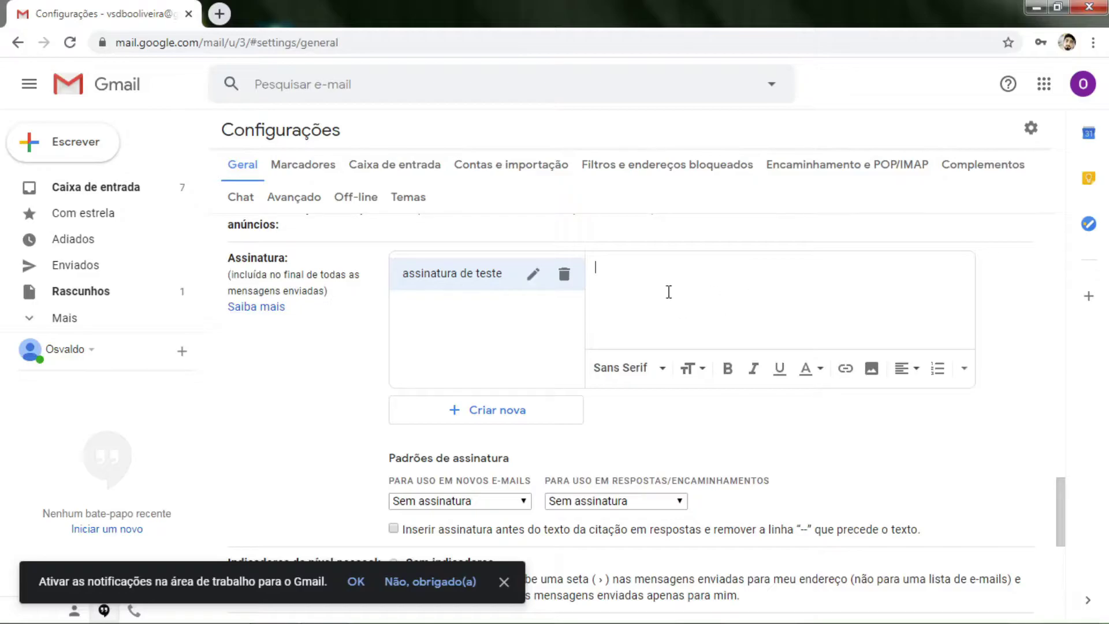
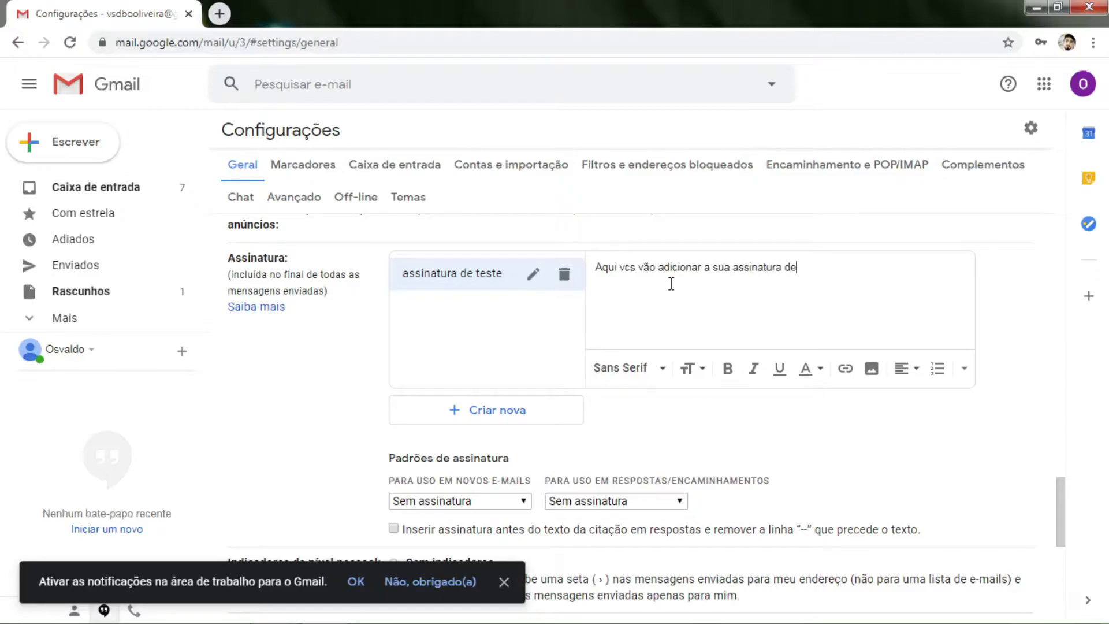
key("BackSpace")
key("BackSpace")
key("BackSpace")
key("BackSpace")
key("BackSpace")
key("BackSpace")
key("BackSpace")
key("BackSpace")
key("BackSpace")
key("BackSpace")
key("BackSpace")
key("BackSpace")
key("BackSpace")
key("BackSpace")
key("BackSpace")
key("BackSpace")
key("BackSpace")
key("BackSpace")
key("BackSpace")
key("BackSpace")
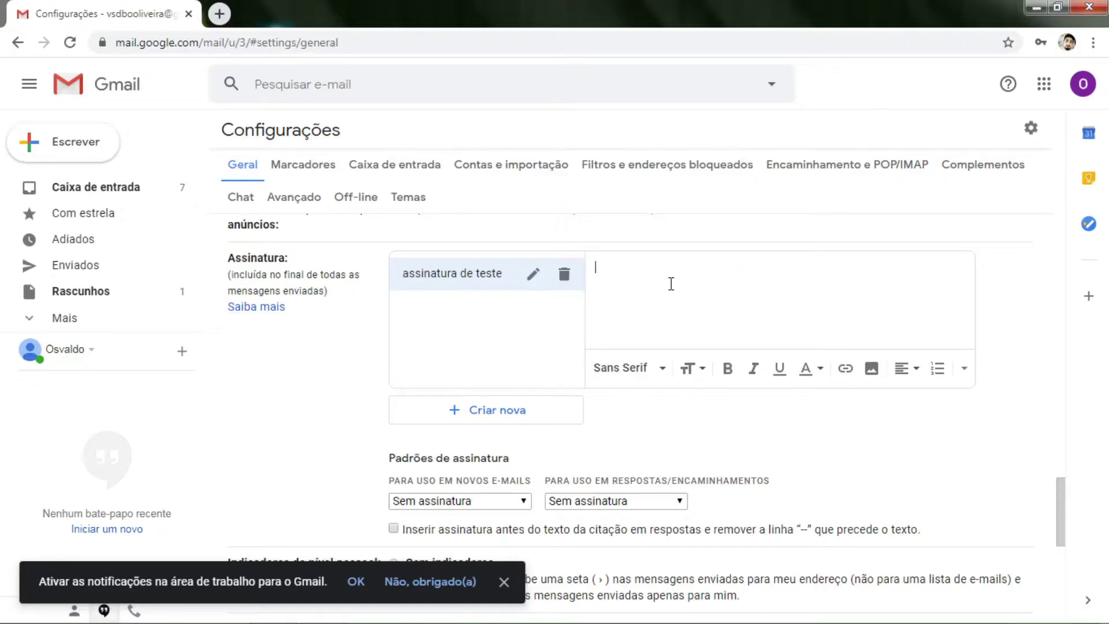
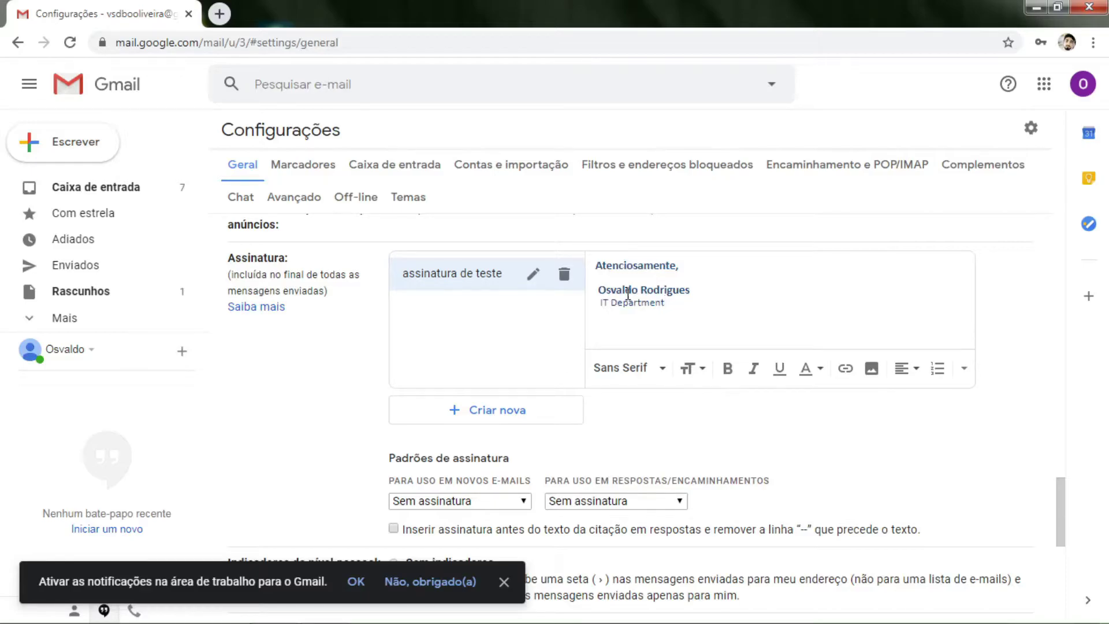
- Set 'assinatura de teste' as the default signature for new emails and for replies/forwards
scroll(628, 293, "down", 3)
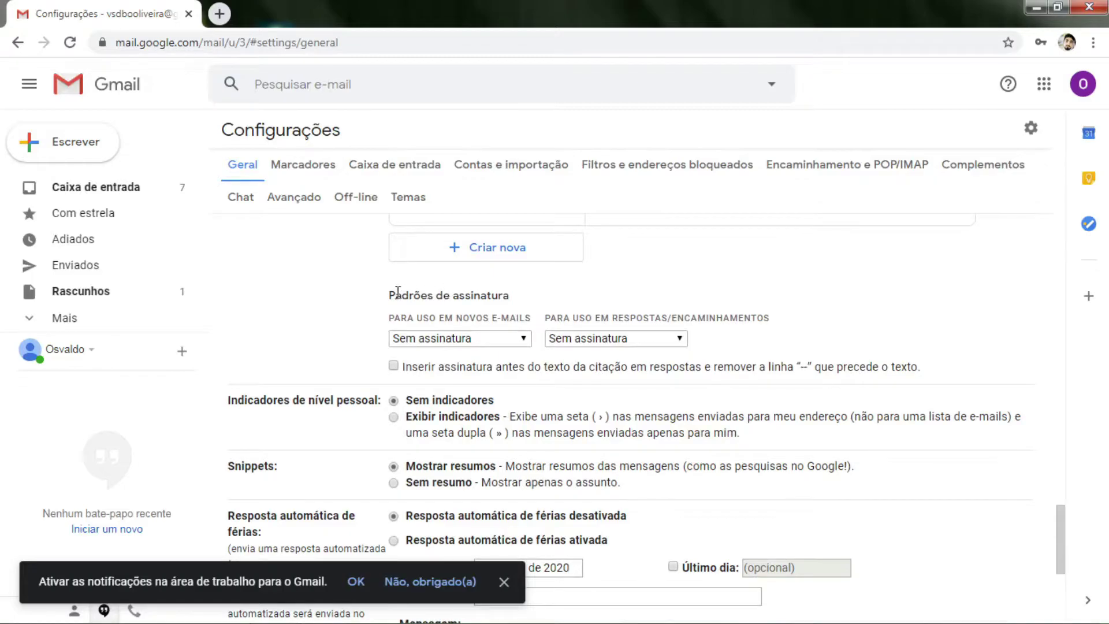
left_click_drag(388, 296, 505, 294)
left_click(526, 298)
left_click(508, 341)
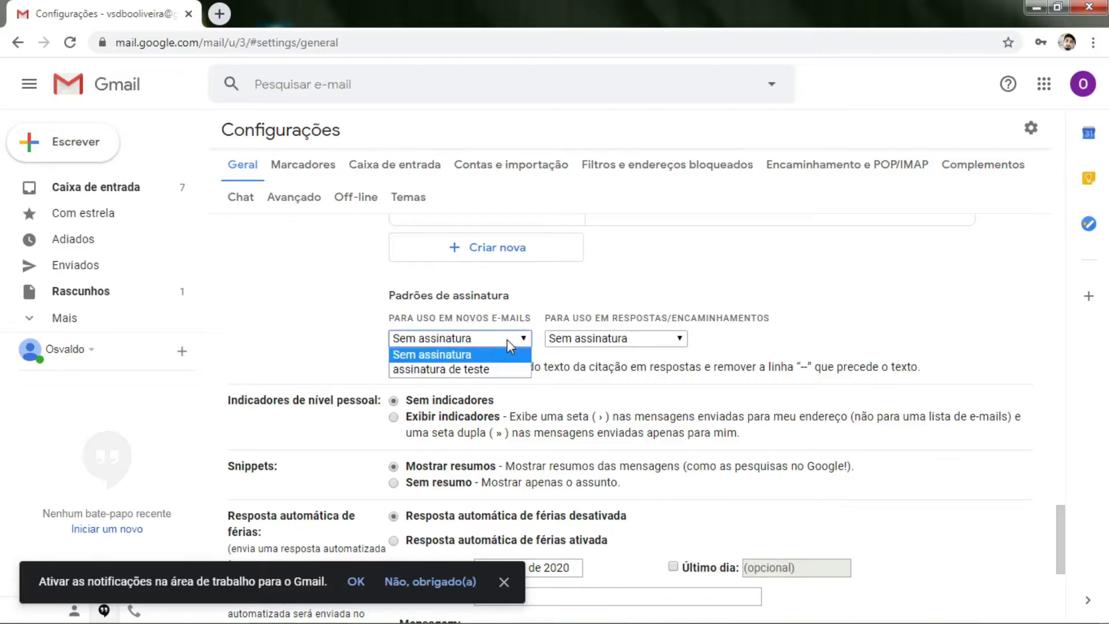
left_click(477, 373)
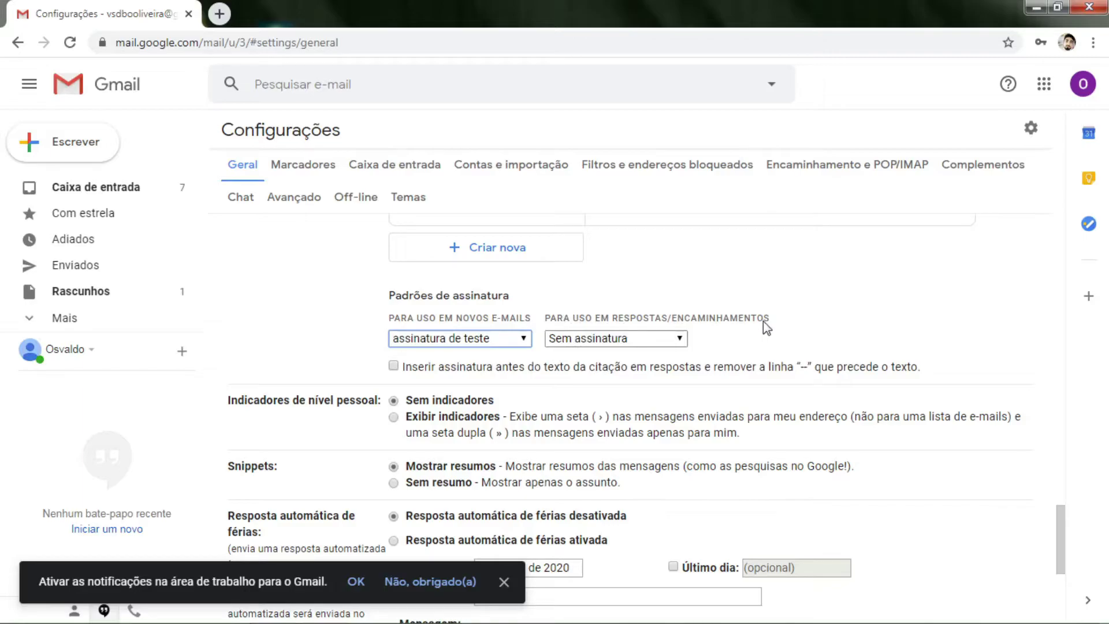
left_click(653, 341)
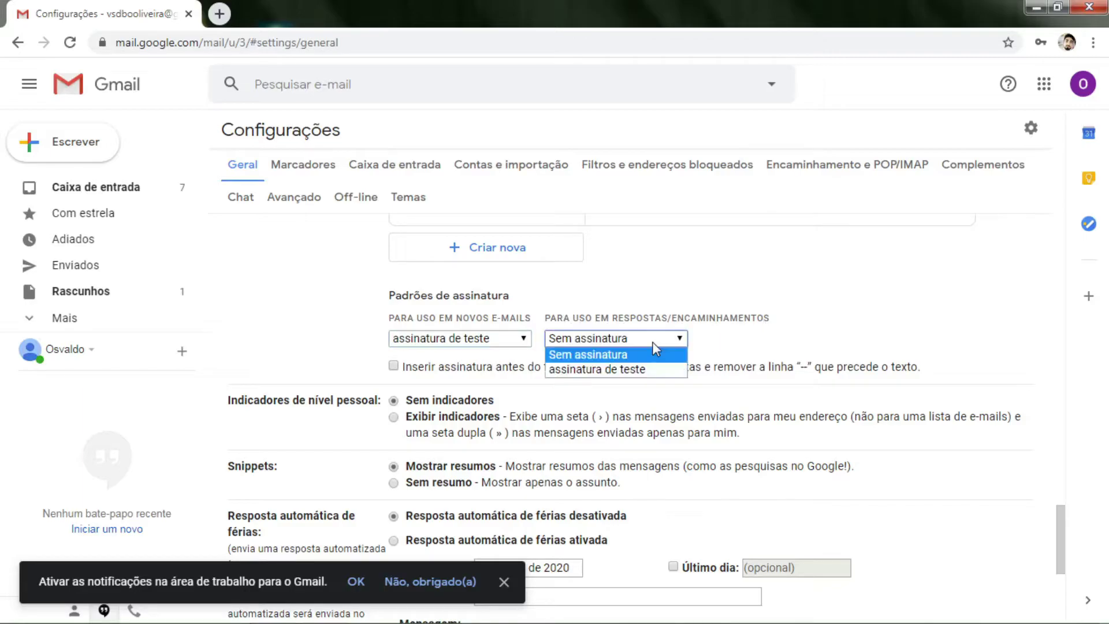
left_click(621, 369)
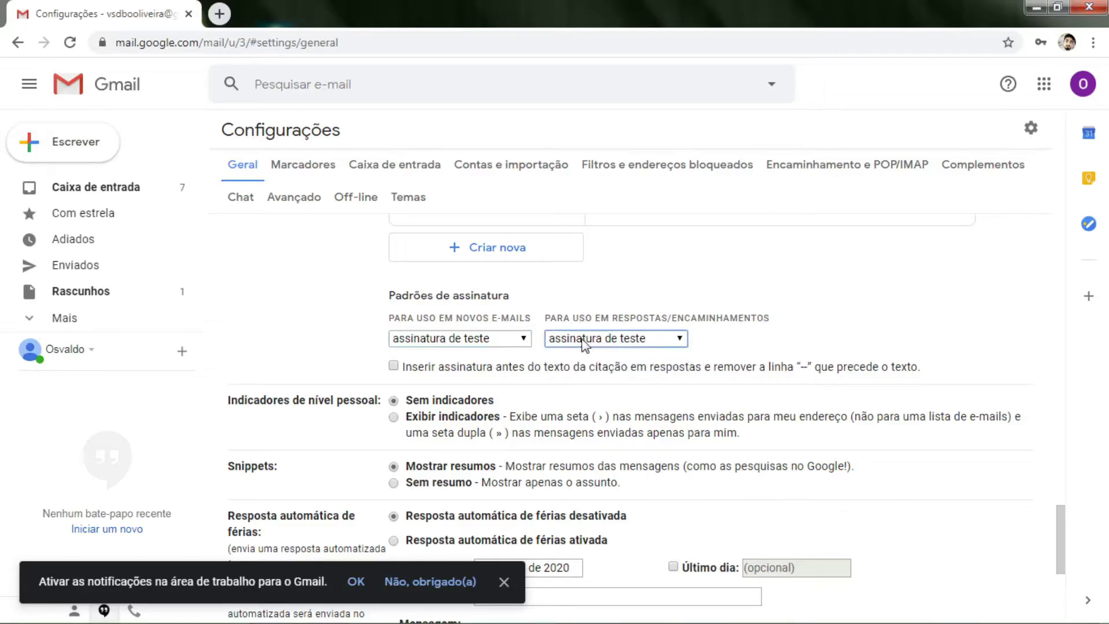
- Save the updated signature settings
scroll(611, 296, "up", 3)
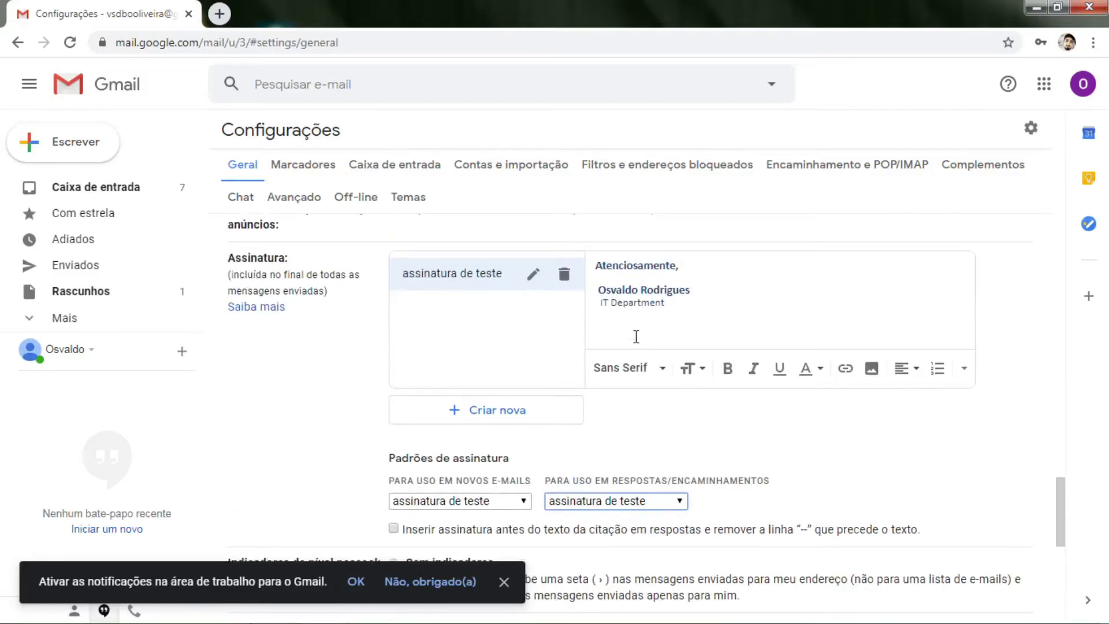
scroll(640, 324, "down", 8)
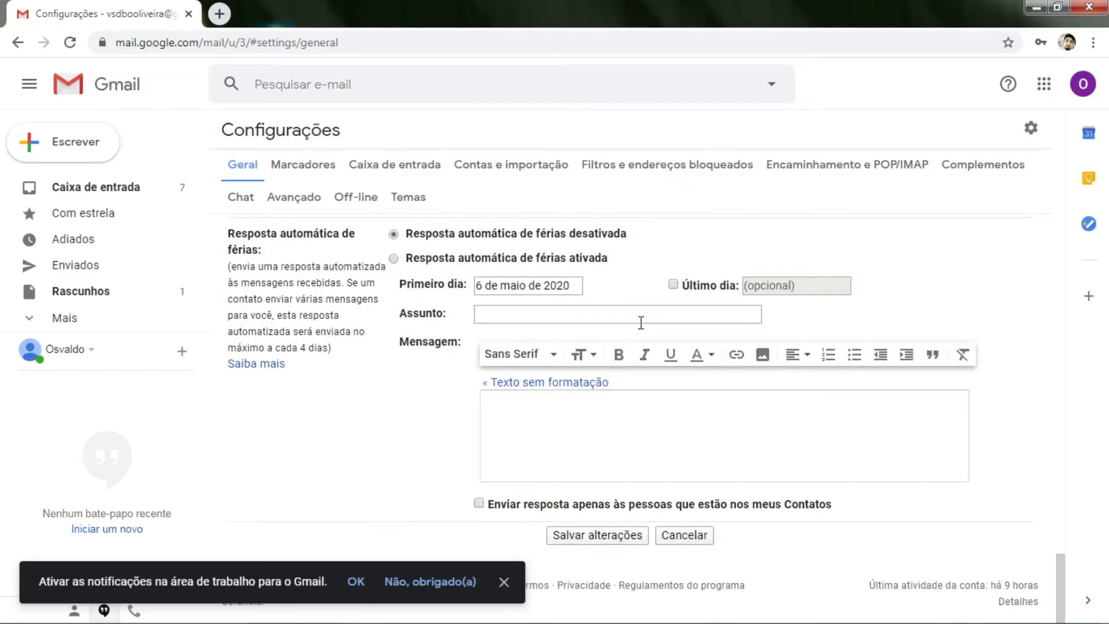
left_click(588, 537)
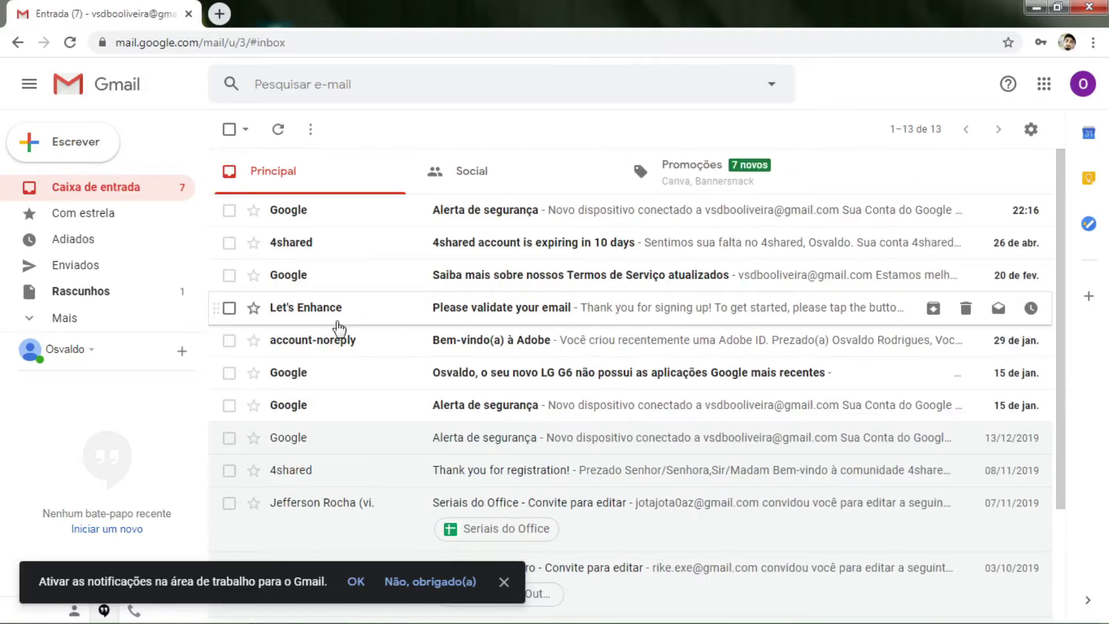
- Start a new email addressed to the recipient's e-mail with subject 'teste'
left_click(81, 149)
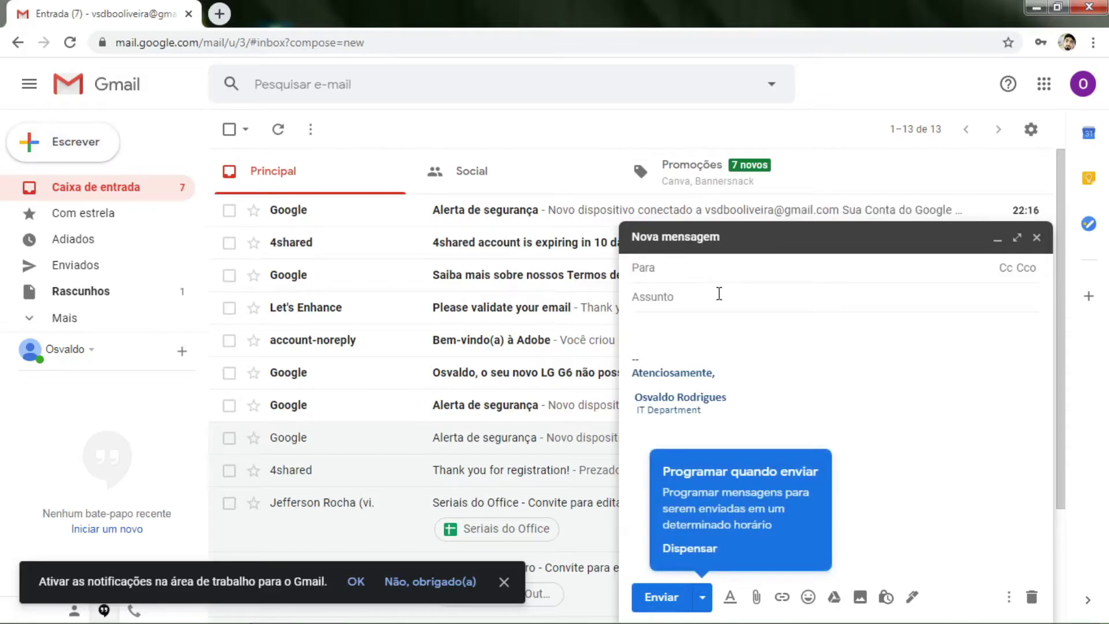
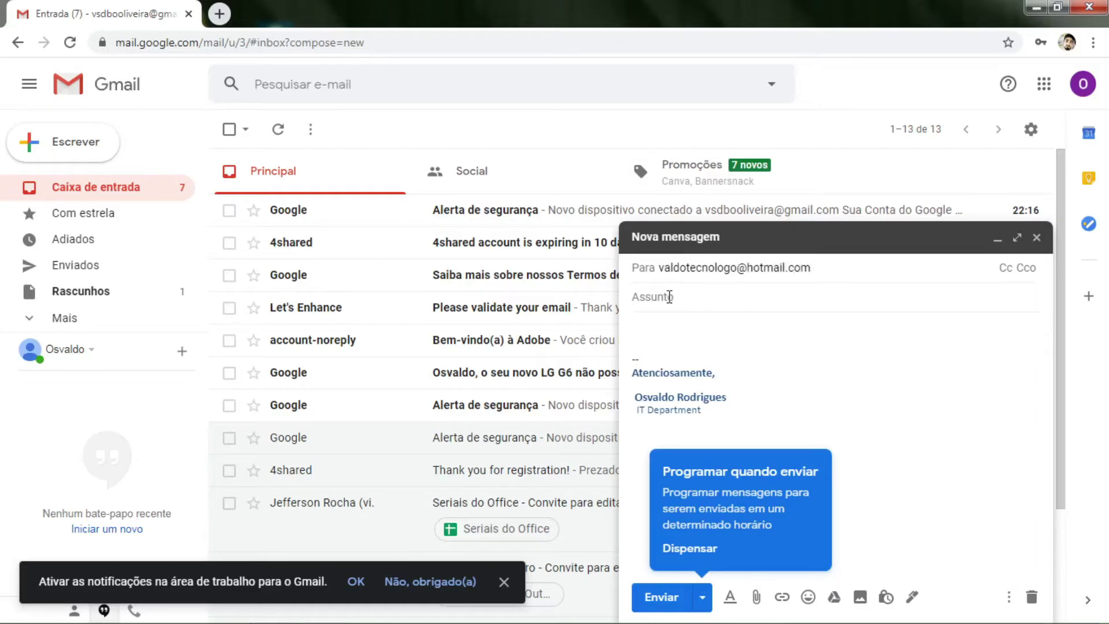
left_click(670, 297)
type("teste")
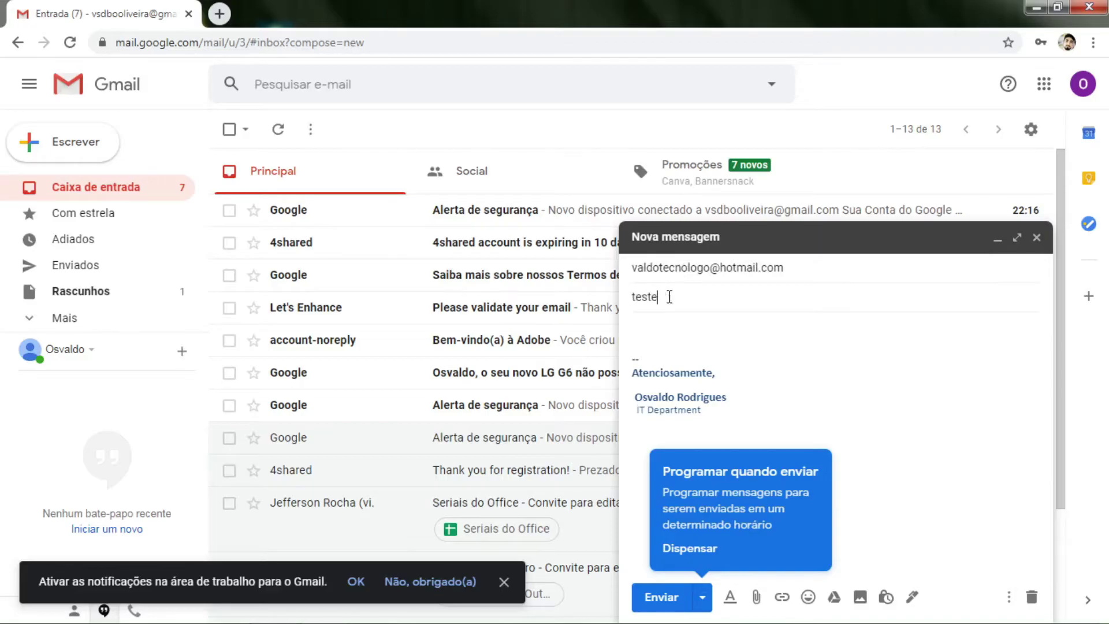
- Write the body 'Olá, bom dia' above the auto-inserted signature and send the message
left_click(668, 342)
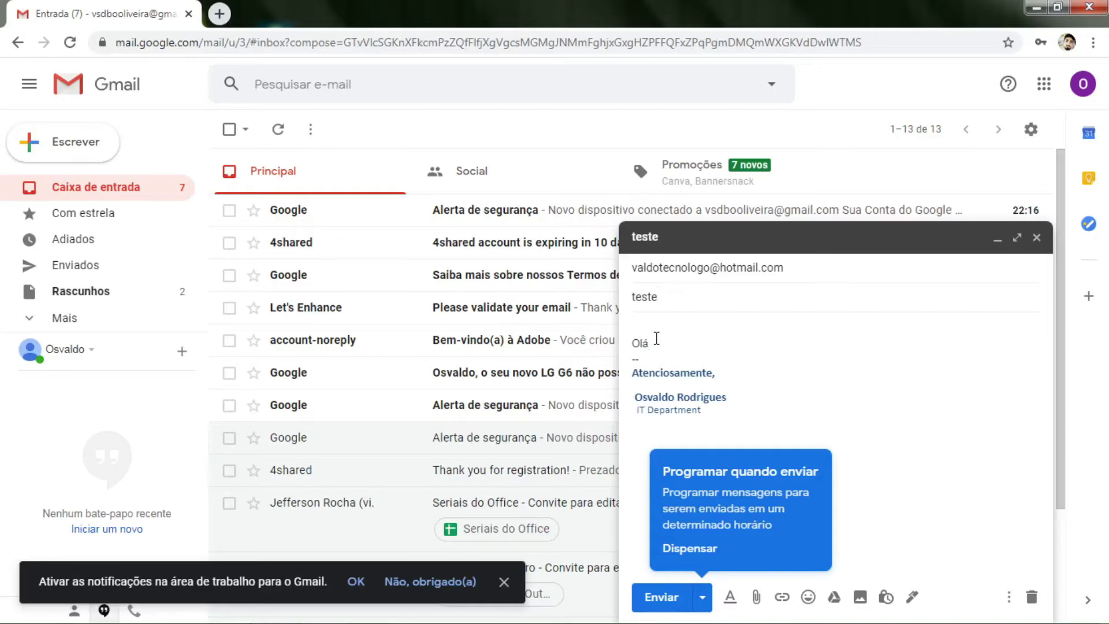
type("m dia")
left_click(657, 342)
key("BackSpace")
type("b")
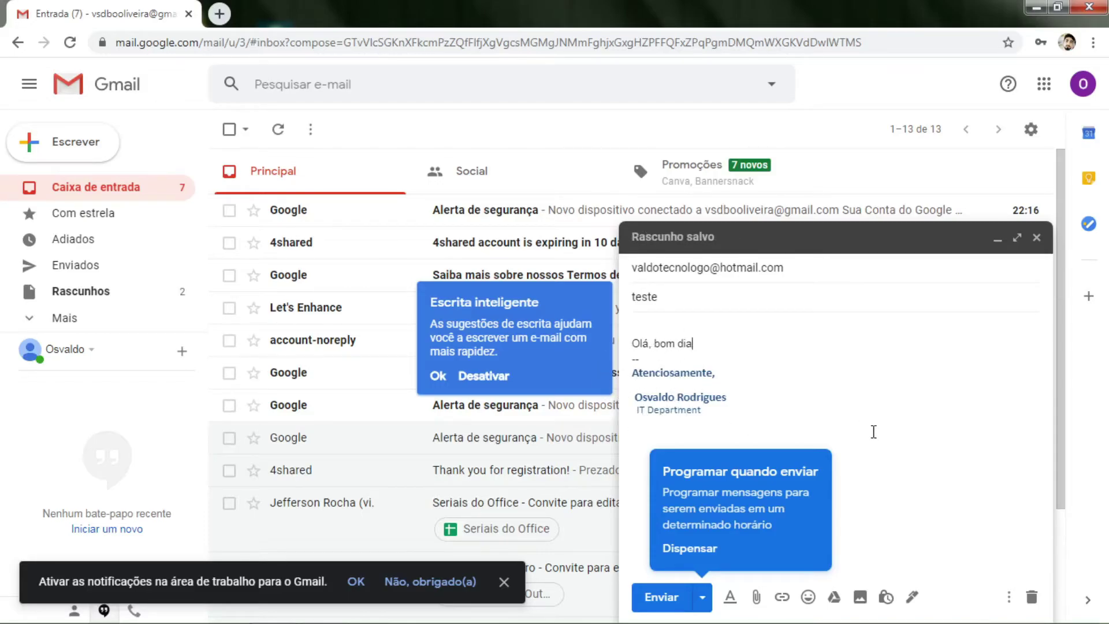
left_click(699, 556)
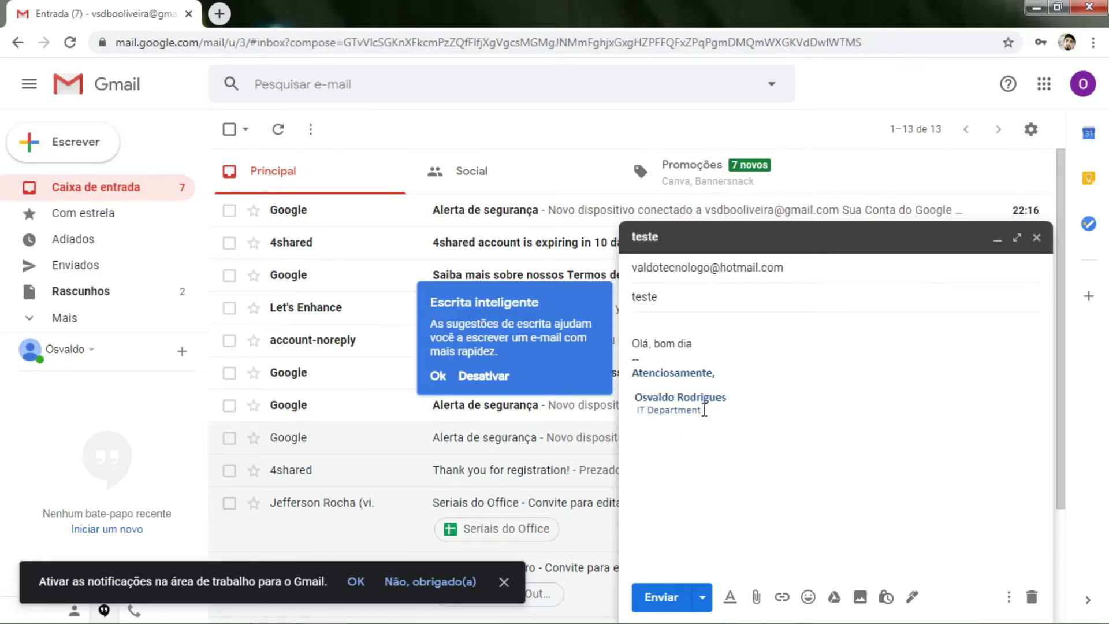
left_click(662, 598)
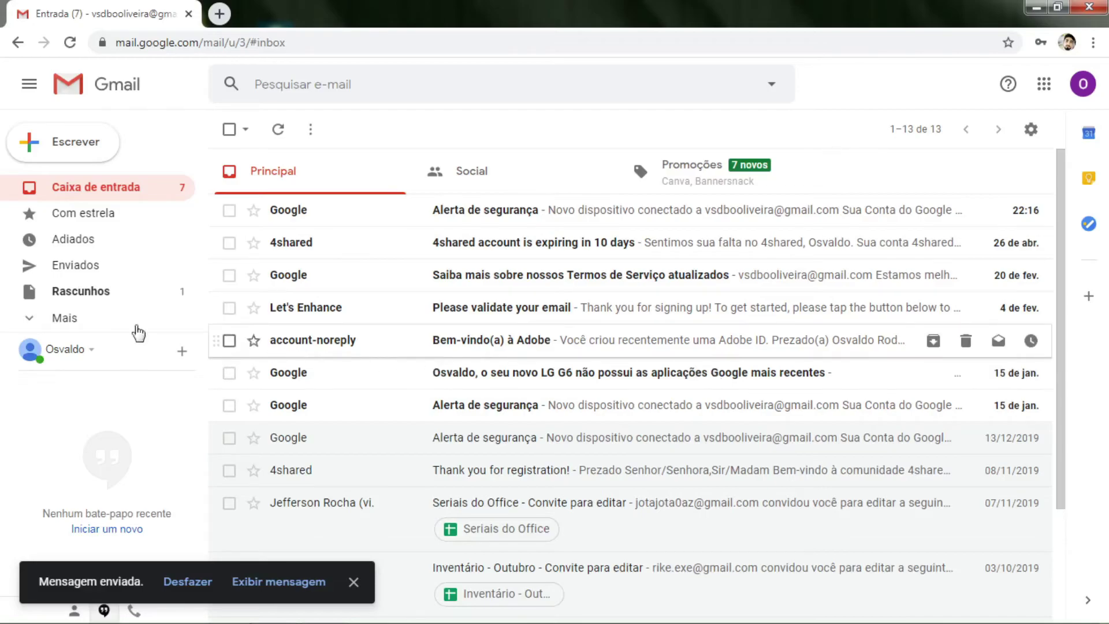
- Open the sent 'teste' message to check its signature, then minimize the browser
left_click(85, 277)
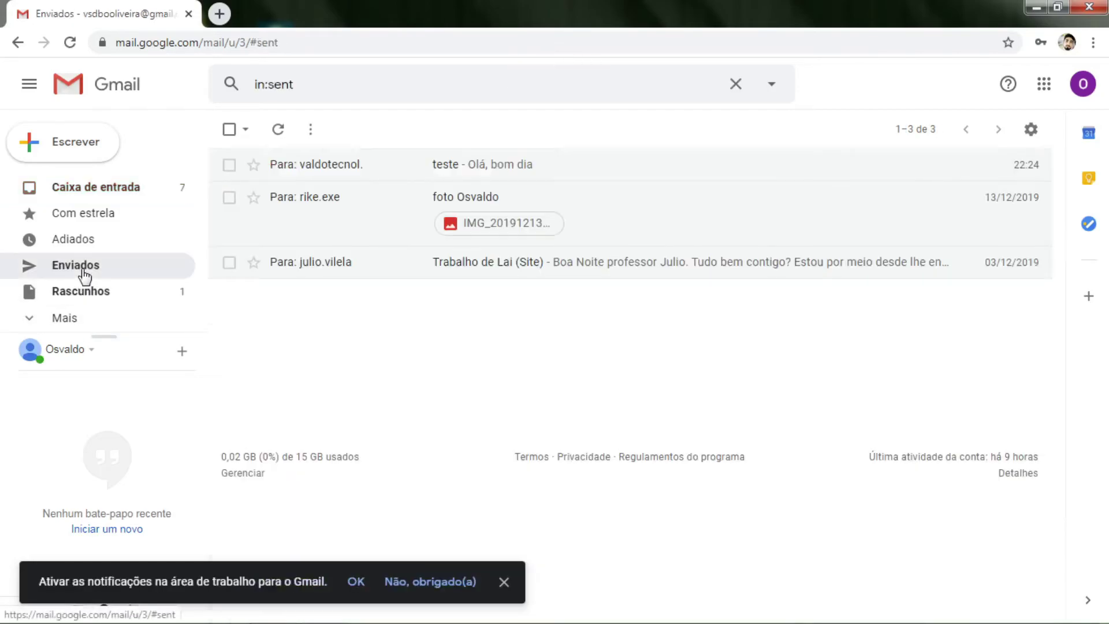
left_click(320, 167)
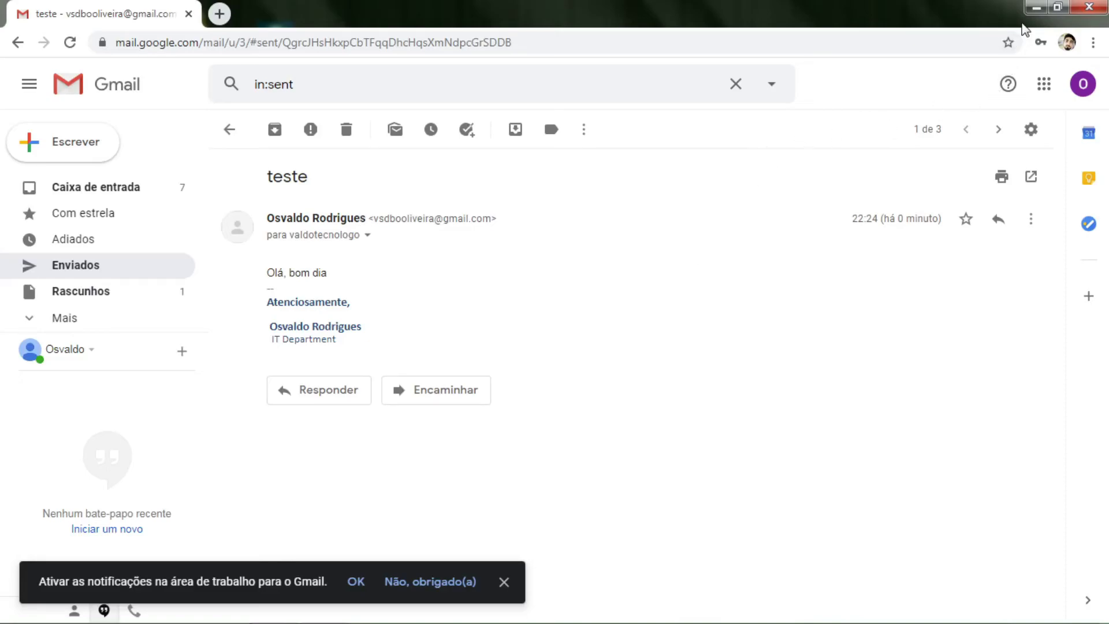
left_click(1035, 8)
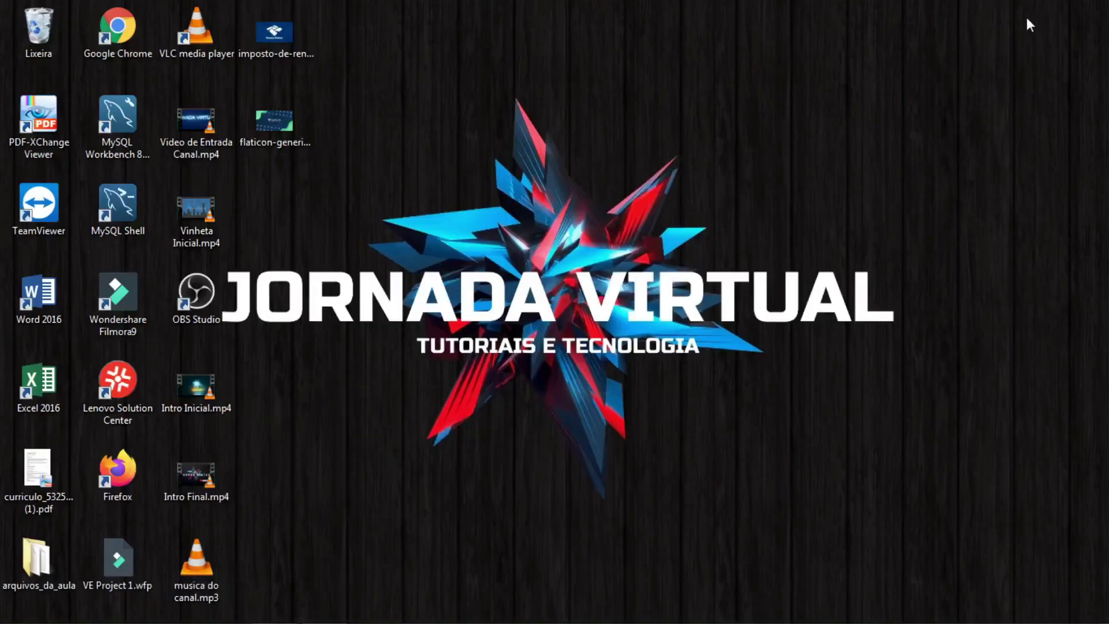